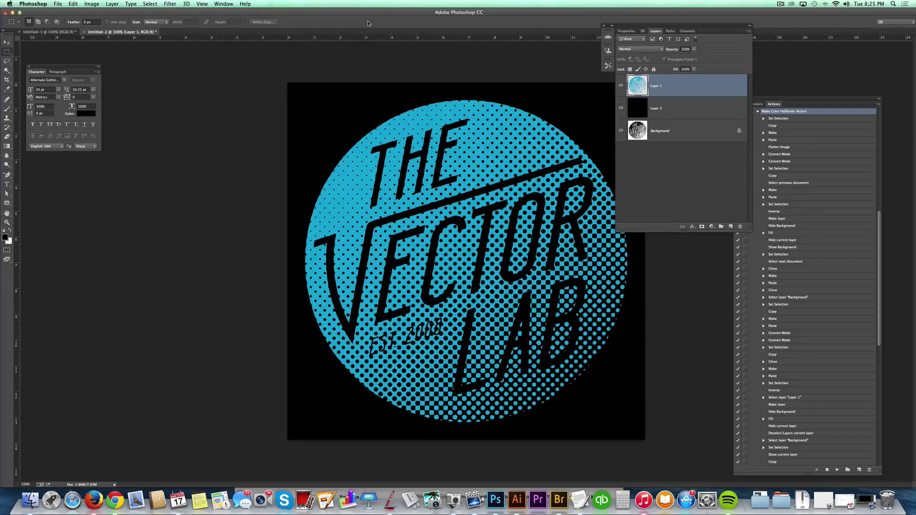
# - Delete both teal halftone layers, Layer 1 and Layer 2, leaving the gradient logo
pyautogui.keyDown('shift'); pyautogui.click(690, 108); pyautogui.keyUp('shift')
pyautogui.moveTo(690, 99); pyautogui.dragTo(741, 225)
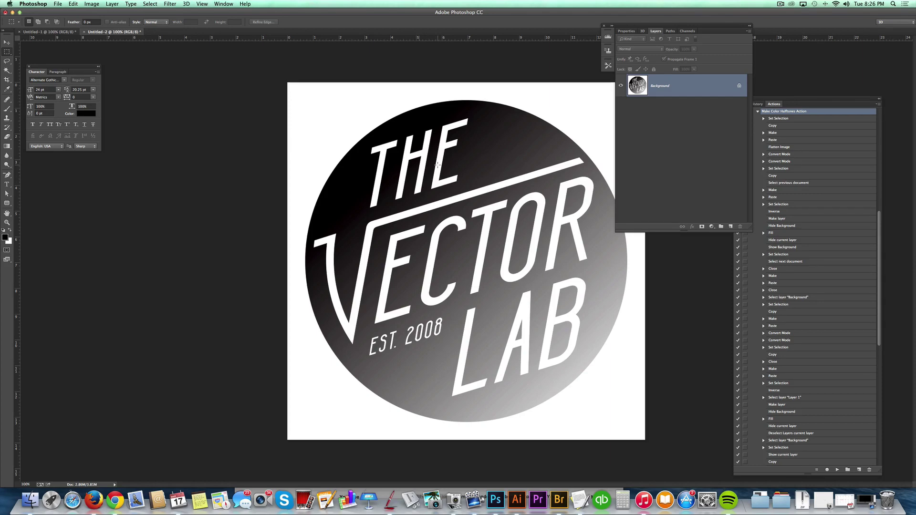
# - Copy the whole logo canvas and paste it into a new Clipboard-preset document
pyautogui.press('super+a')
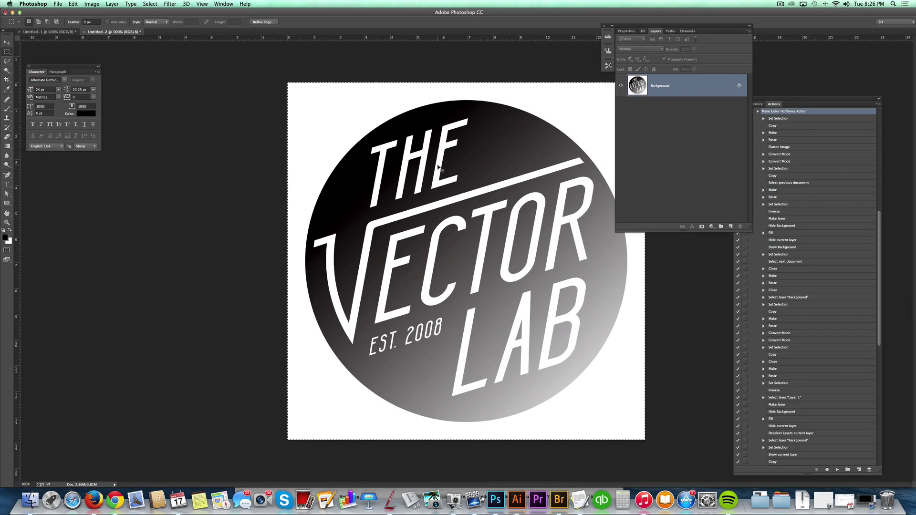
pyautogui.press('super+n')
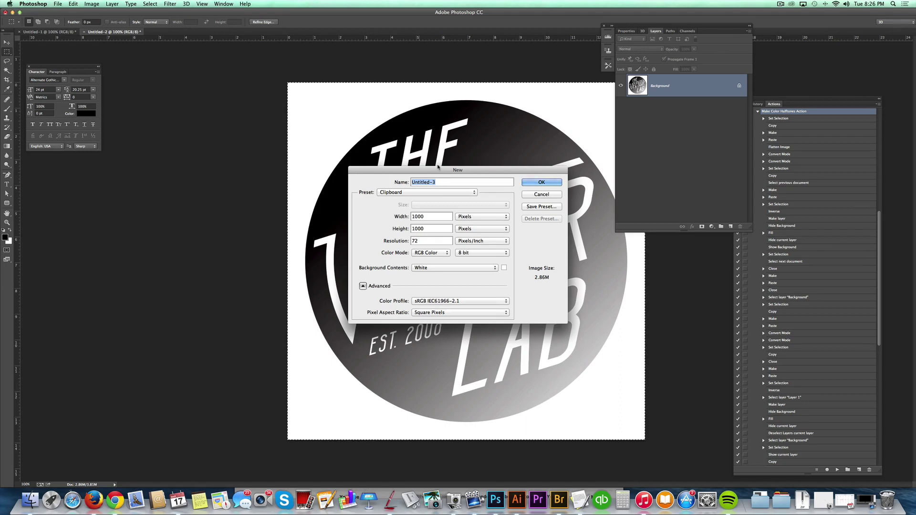
pyautogui.click(541, 183)
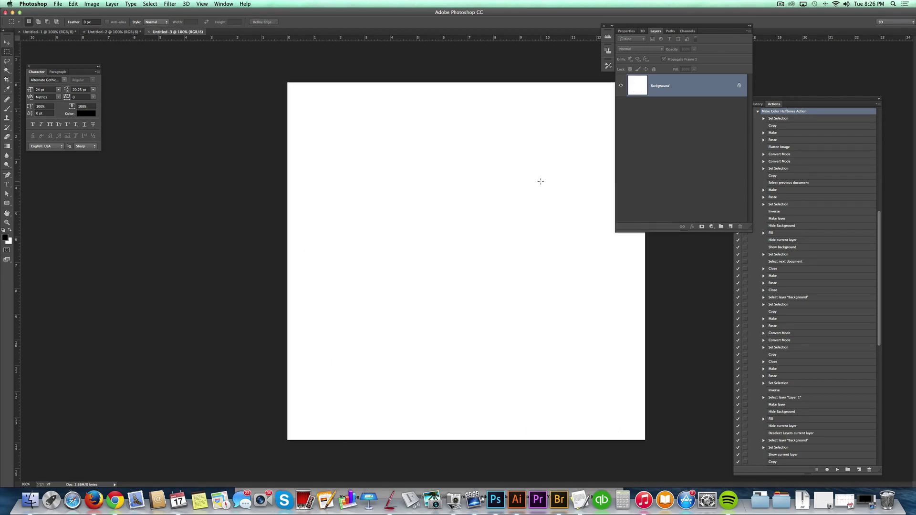
pyautogui.press('super+v')
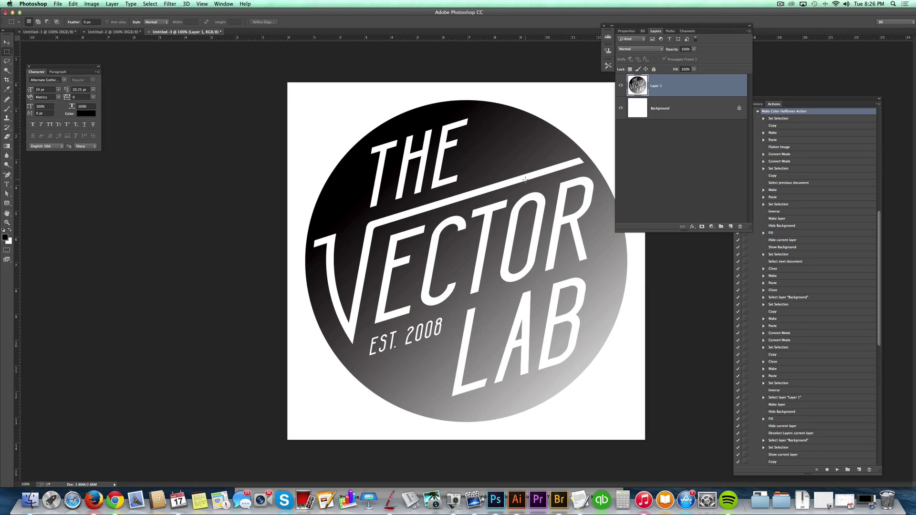
# - Convert the pasted logo to Grayscale mode, flattening its layers
pyautogui.click(91, 5)
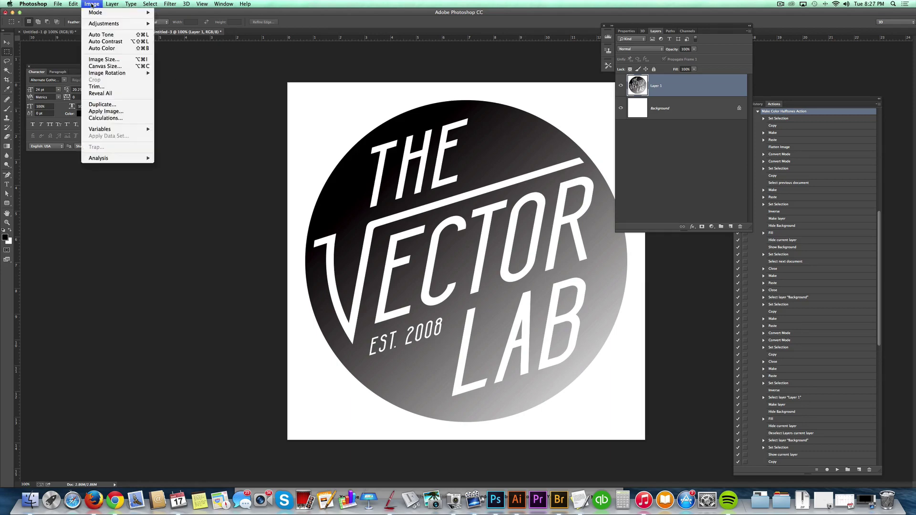
pyautogui.moveTo(98, 13)
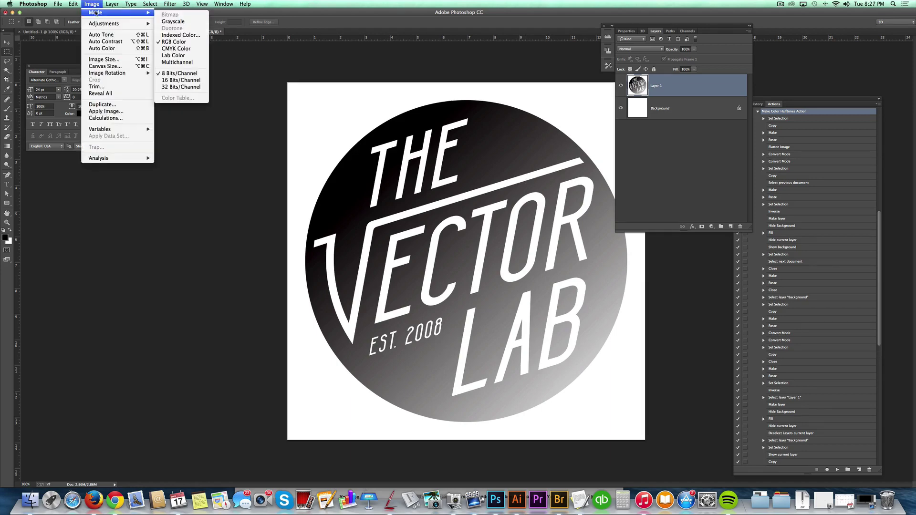
pyautogui.click(167, 22)
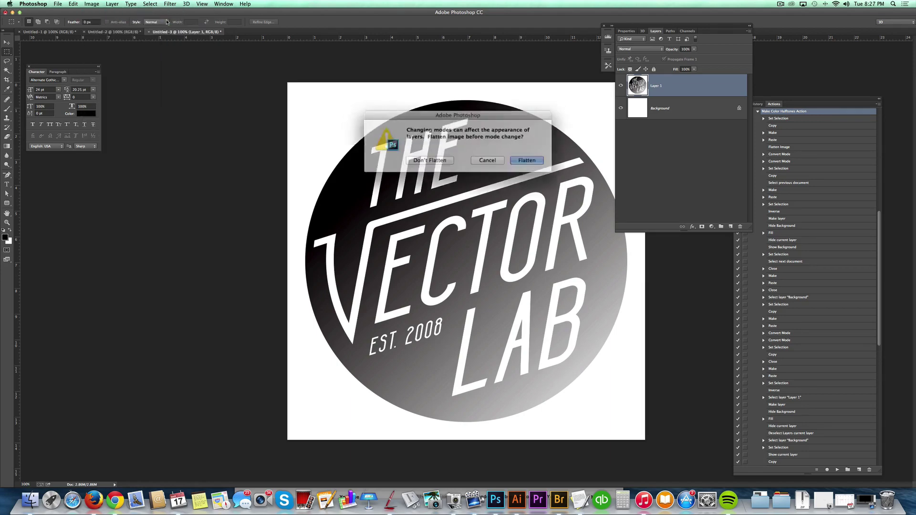
pyautogui.click(513, 160)
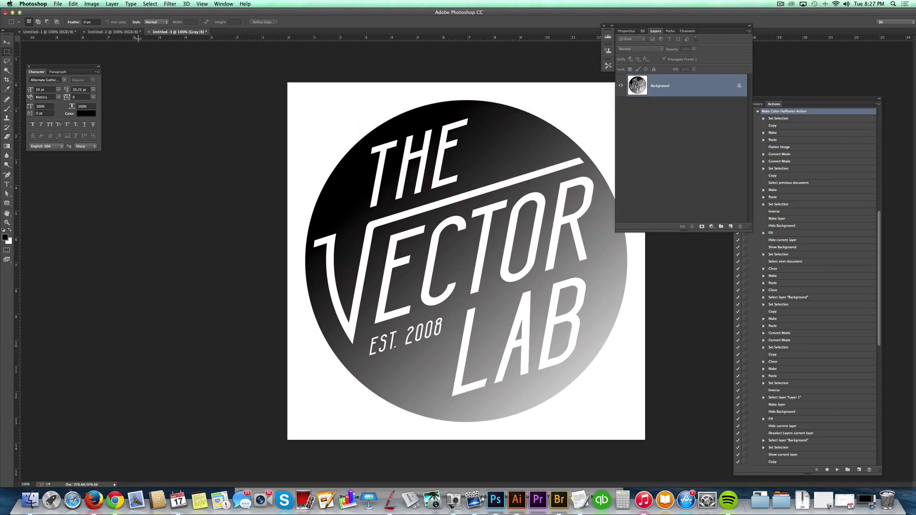
# - Try a 72 ppi Bitmap halftone screen with Line shape at frequency 8, then undo it
pyautogui.click(91, 4)
pyautogui.moveTo(98, 13)
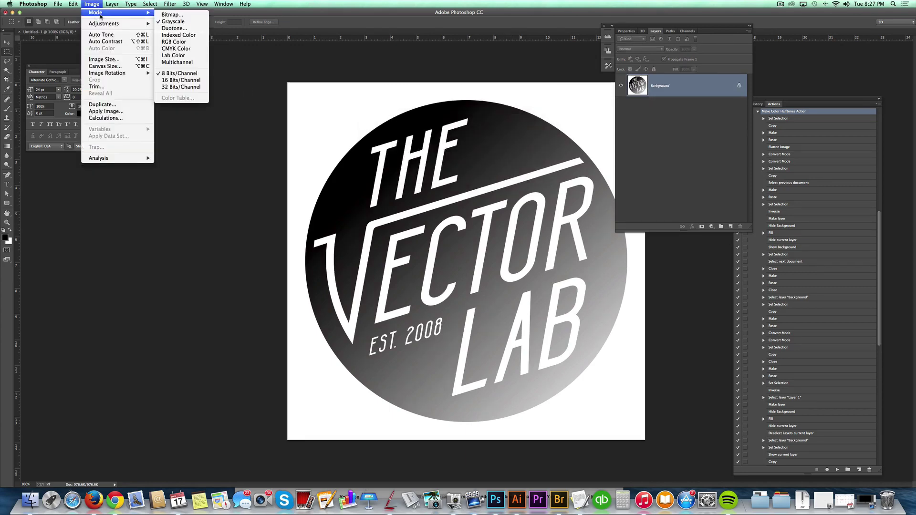
pyautogui.click(177, 16)
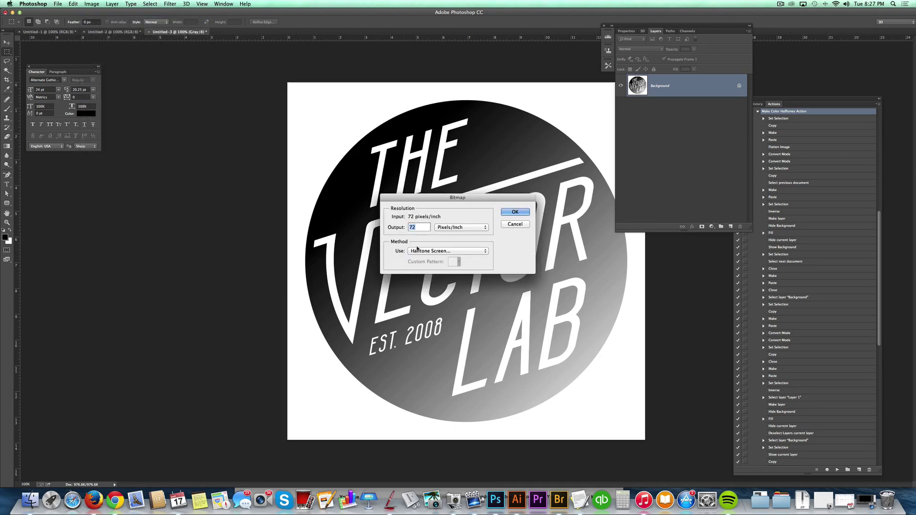
pyautogui.click(443, 251)
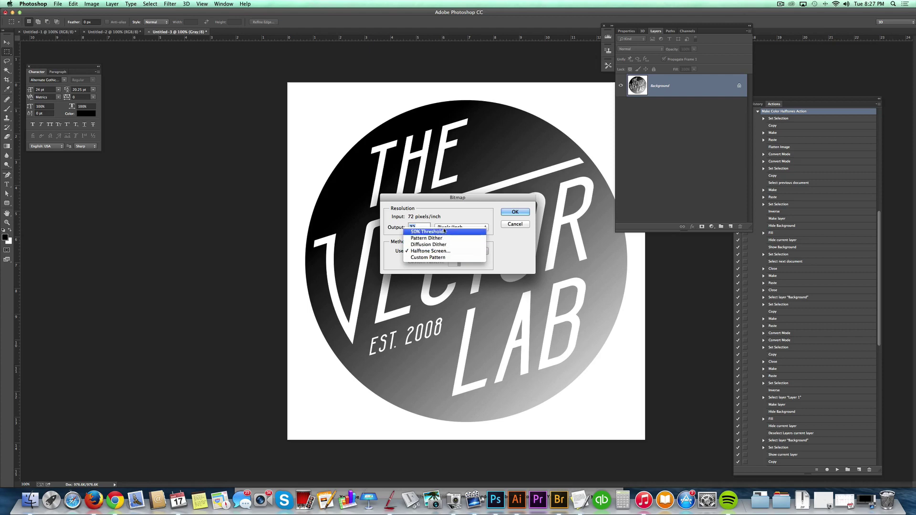
pyautogui.click(443, 252)
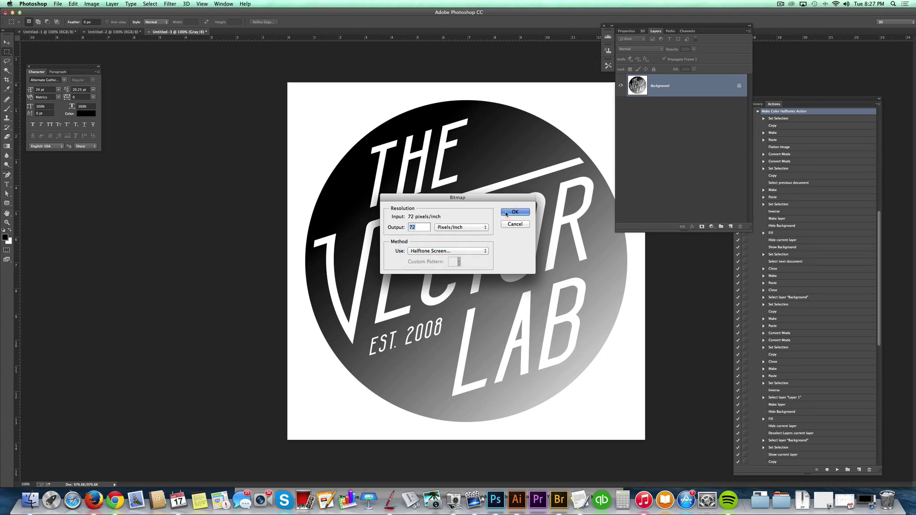
pyautogui.click(507, 213)
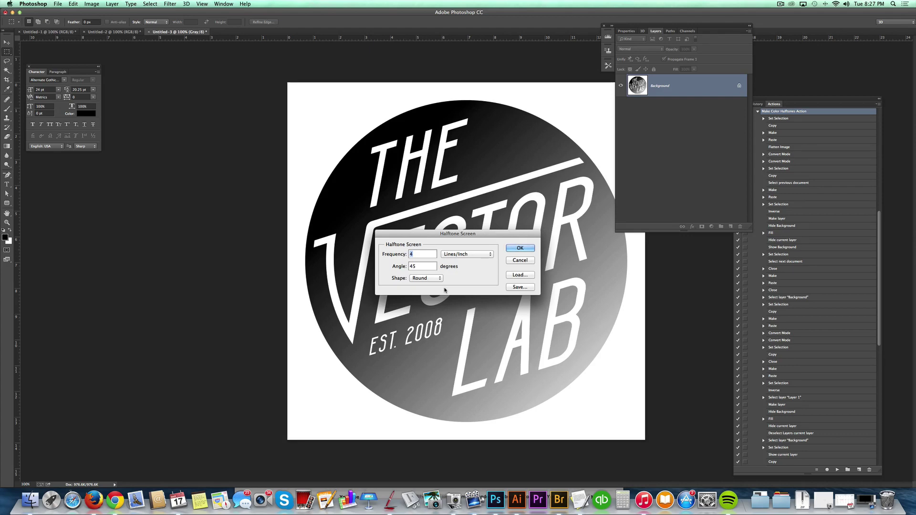
pyautogui.click(438, 279)
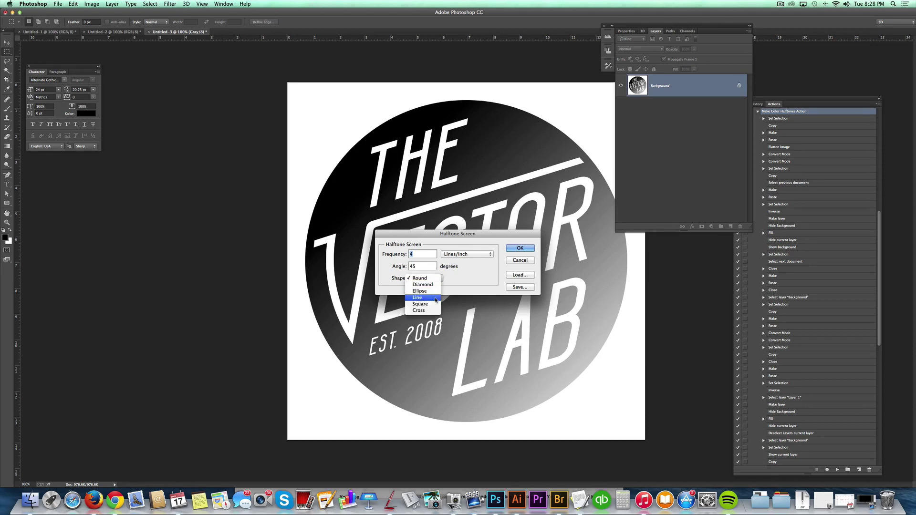
pyautogui.click(436, 297)
pyautogui.write('8')
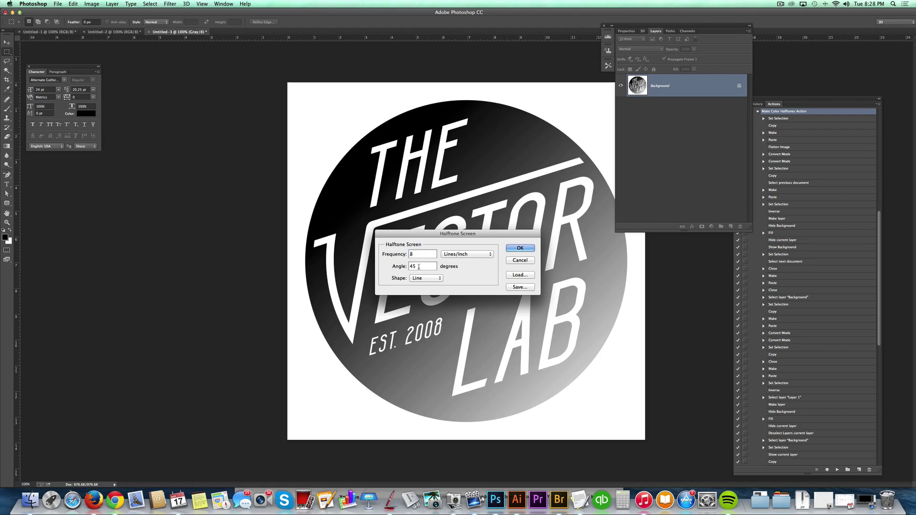
pyautogui.click(528, 251)
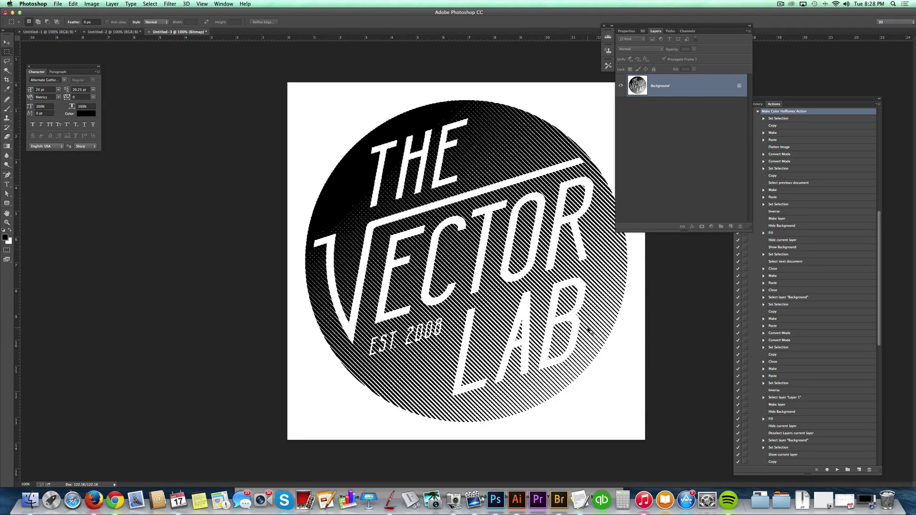
pyautogui.press('super+z')
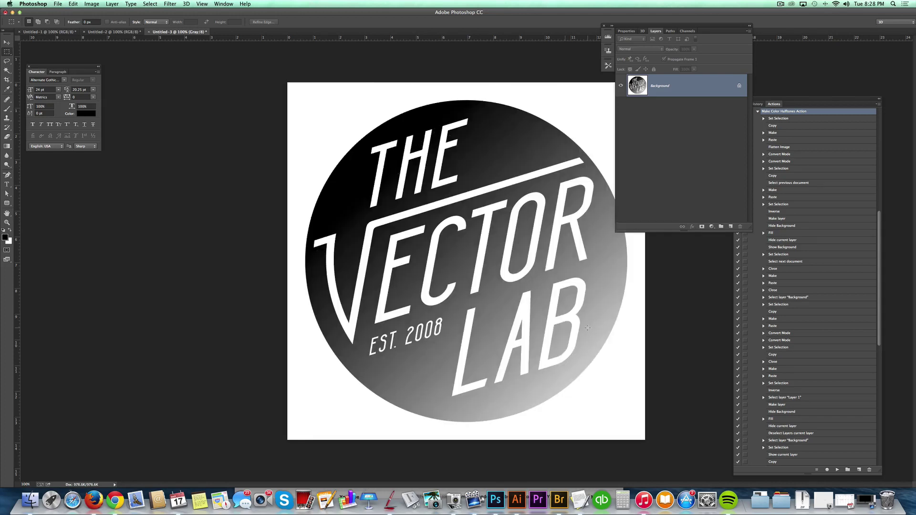
pyautogui.click(91, 4)
pyautogui.moveTo(90, 13)
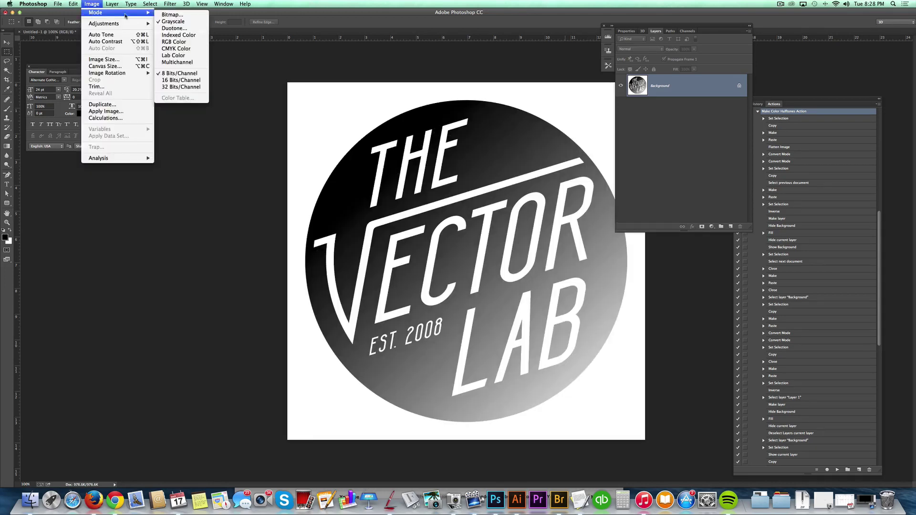
pyautogui.click(170, 13)
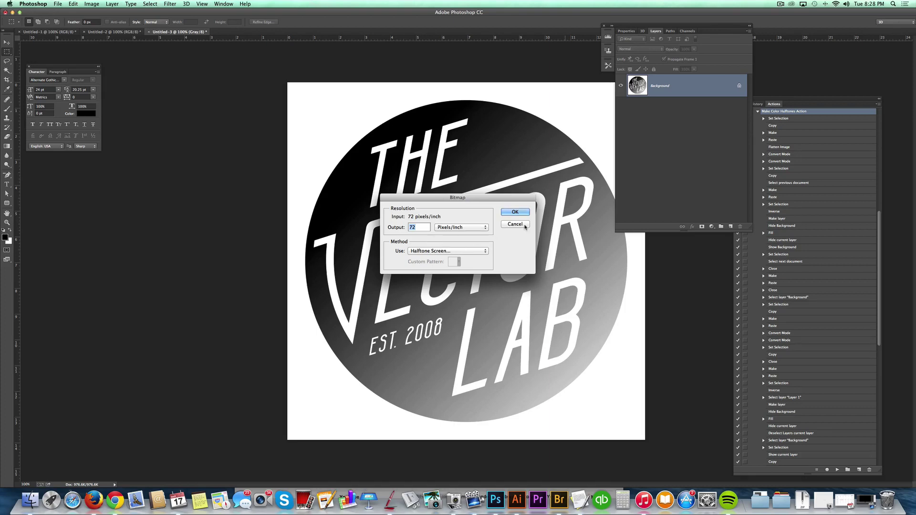
pyautogui.click(520, 212)
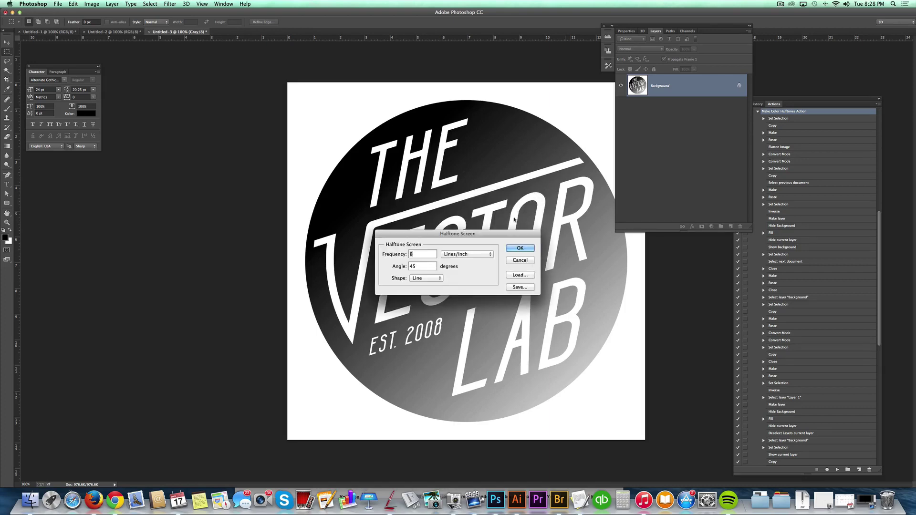
pyautogui.click(429, 278)
pyautogui.write('12')
pyautogui.click(520, 248)
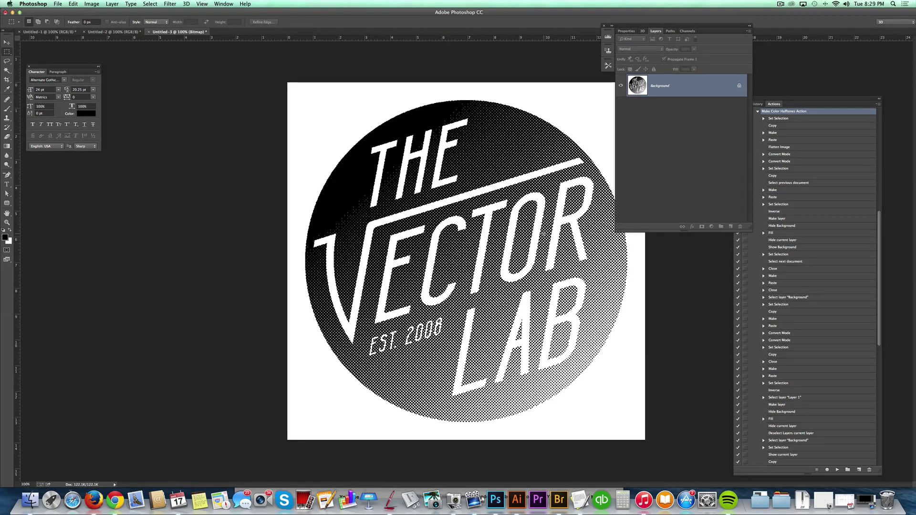
pyautogui.press('super+z')
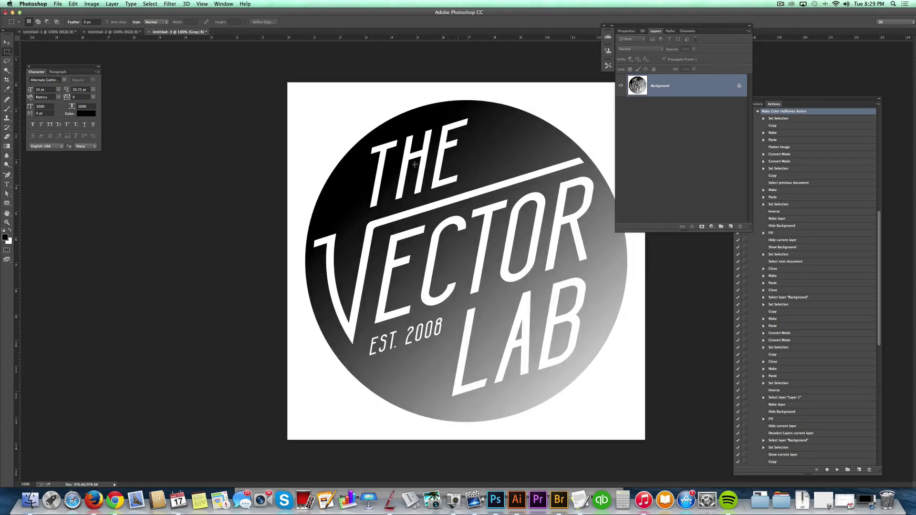
# - Make the logo a Bitmap halftone at frequency 8, angle 25°, Diamond dots, then return to Untitled-2
pyautogui.click(92, 5)
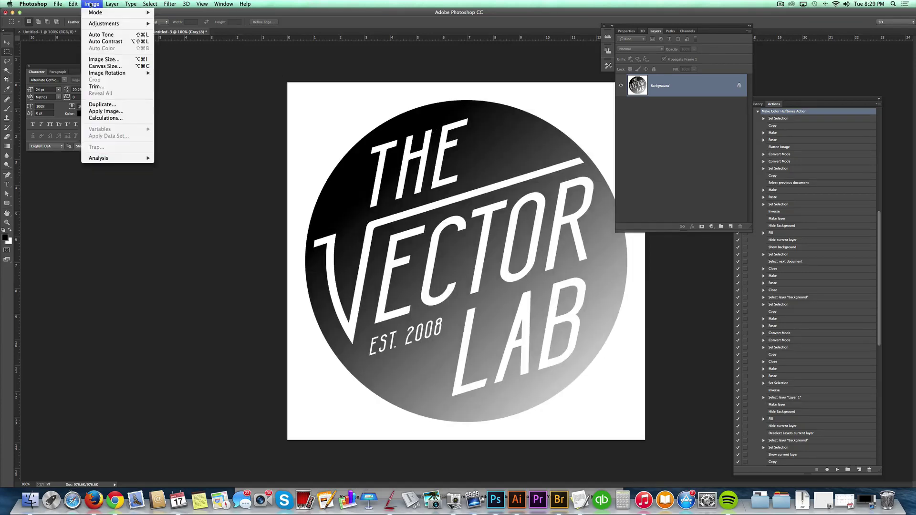
pyautogui.moveTo(91, 14)
pyautogui.click(183, 15)
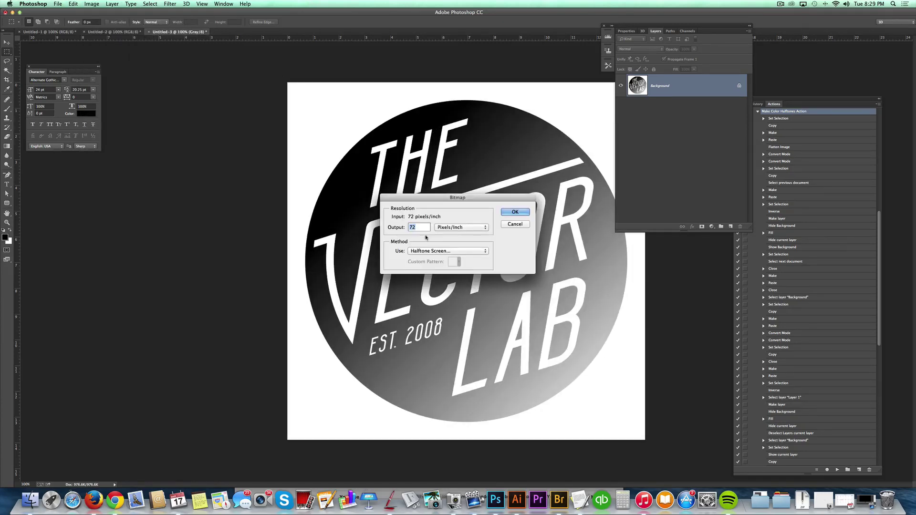
pyautogui.click(515, 211)
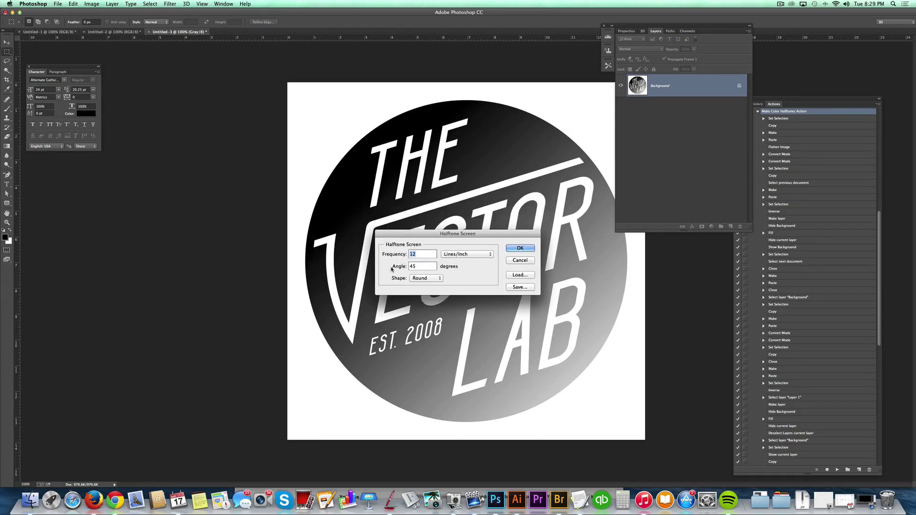
pyautogui.write('8')
pyautogui.press('Tab')
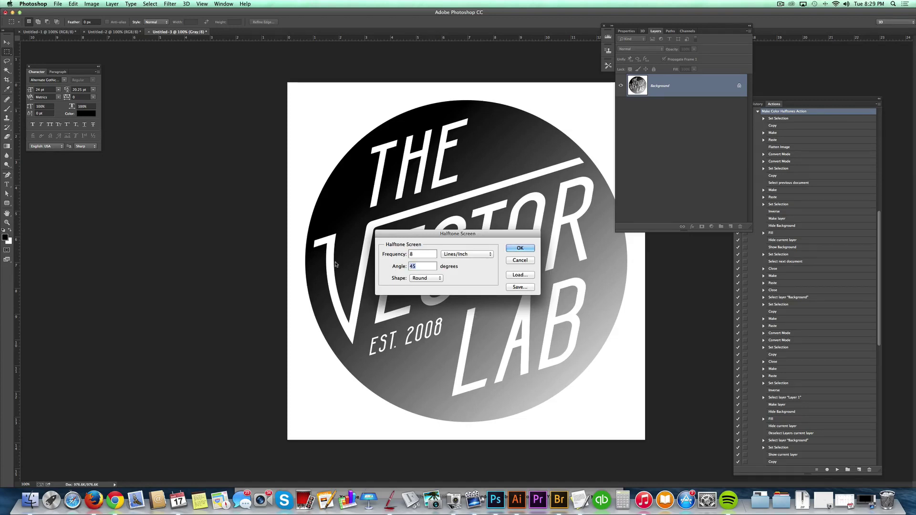
pyautogui.write('25')
pyautogui.click(434, 280)
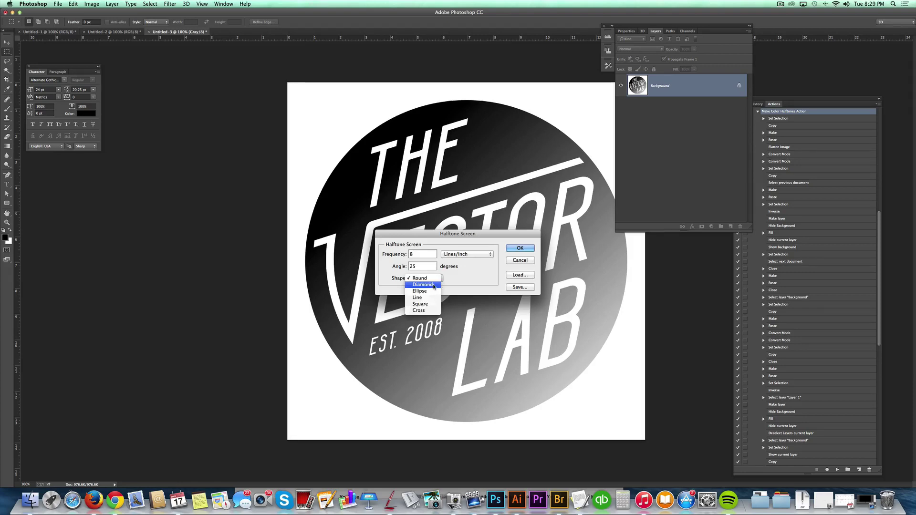
pyautogui.click(434, 286)
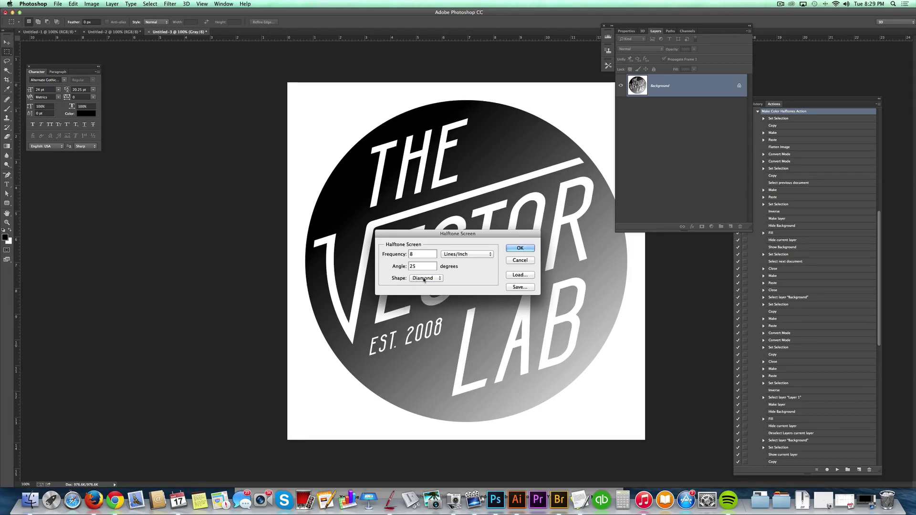
pyautogui.click(520, 249)
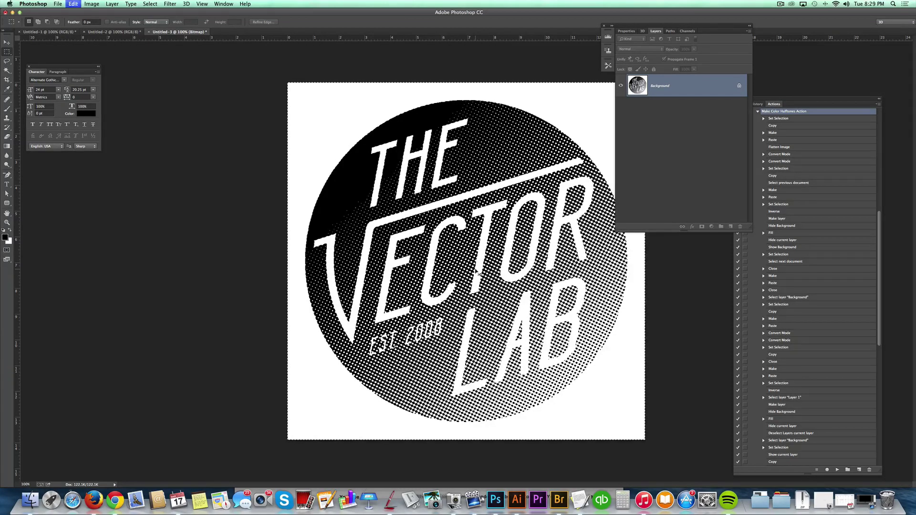
pyautogui.click(98, 32)
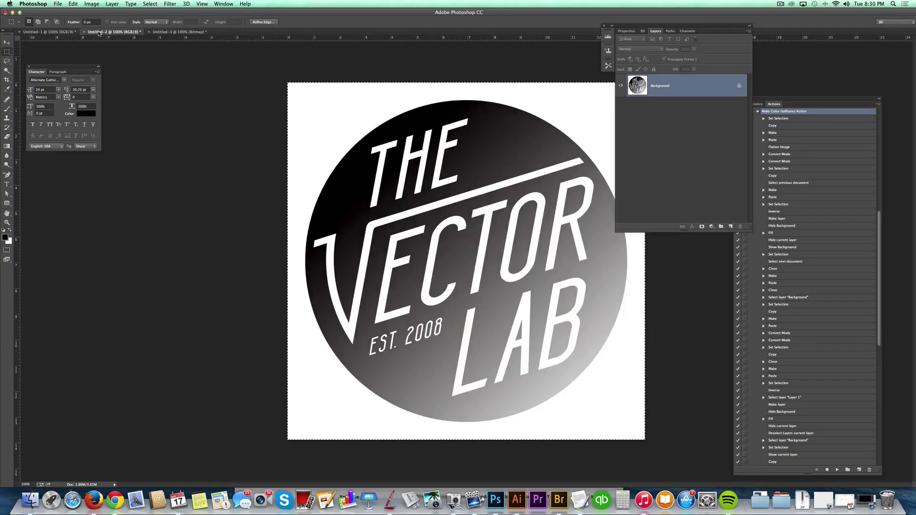
# - Paste the halftone logo into a new Alpha 1 channel and deselect it
pyautogui.click(687, 31)
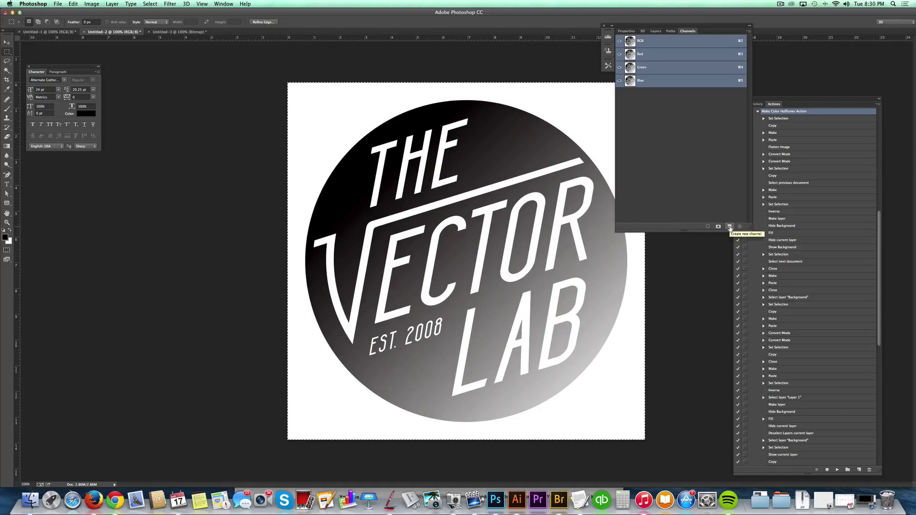
pyautogui.click(730, 227)
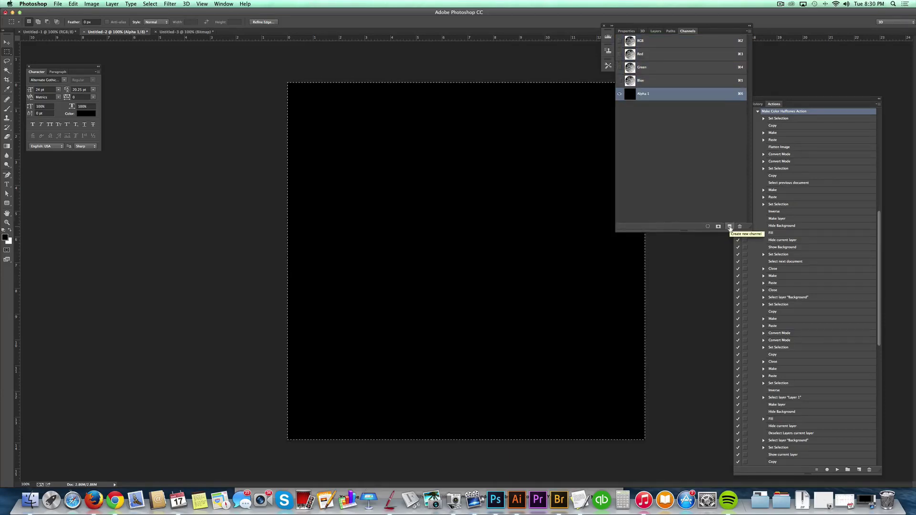
pyautogui.press('super+v')
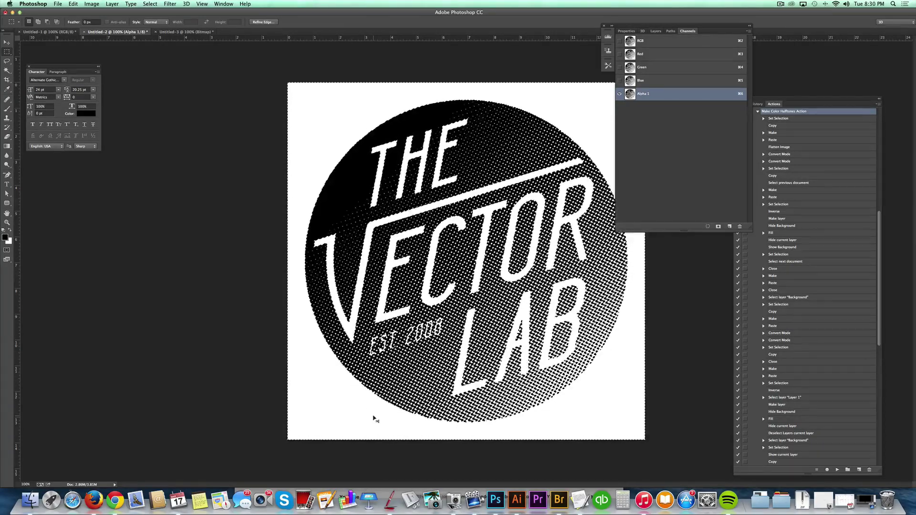
pyautogui.press('super+d')
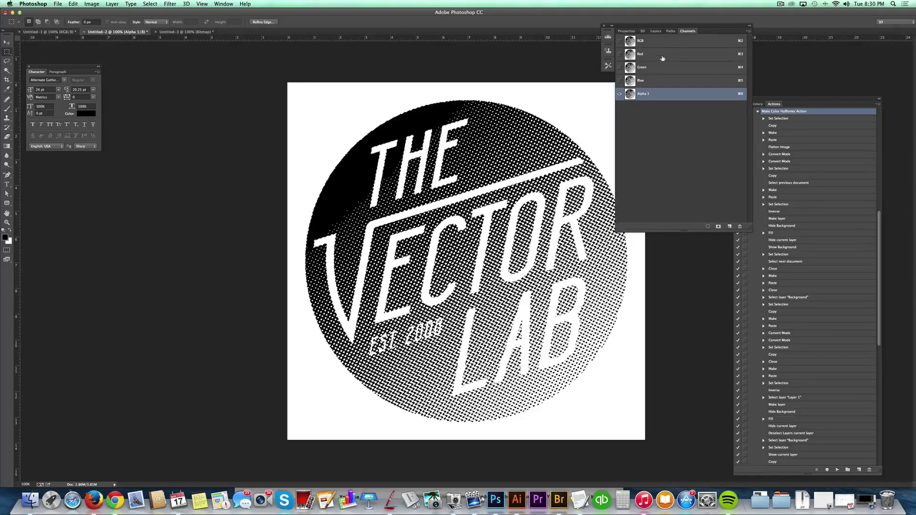
pyautogui.click(656, 31)
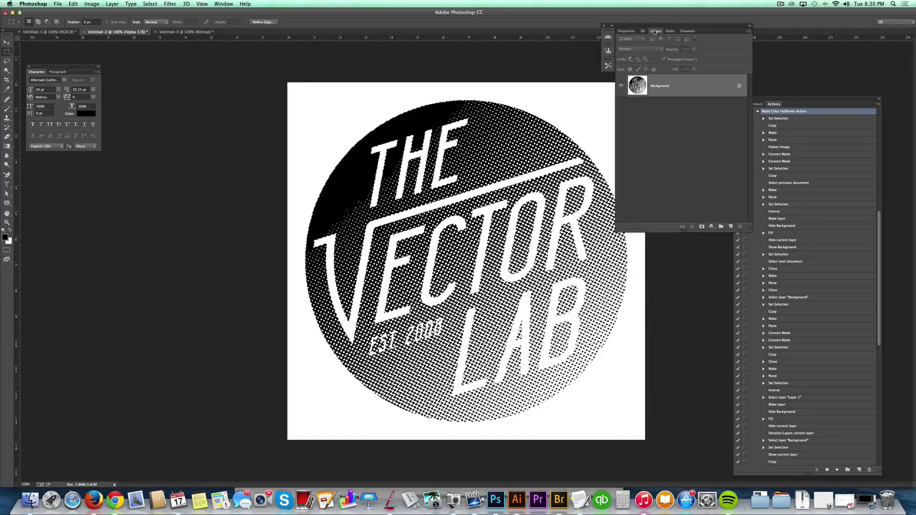
# - Add a new Layer 1, hide Background, and fill the halftone selection with a teal color
pyautogui.click(731, 227)
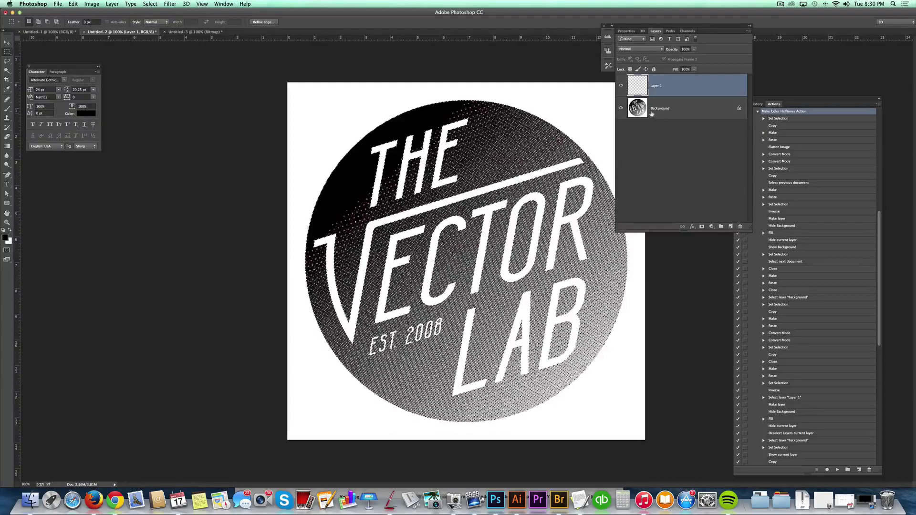
pyautogui.click(621, 108)
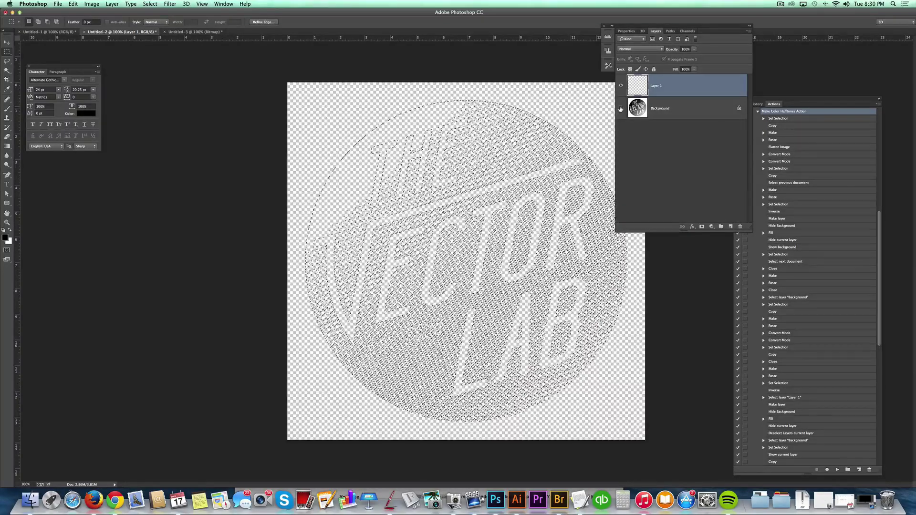
pyautogui.click(73, 4)
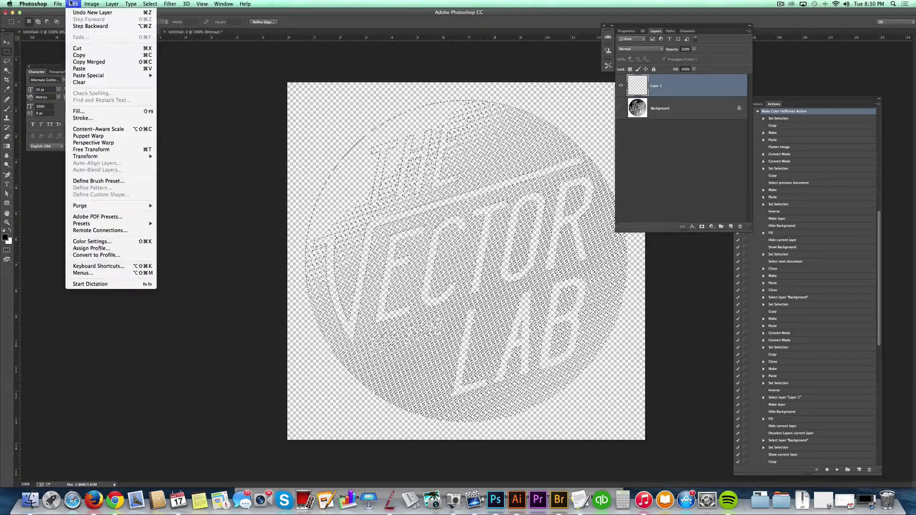
pyautogui.click(82, 109)
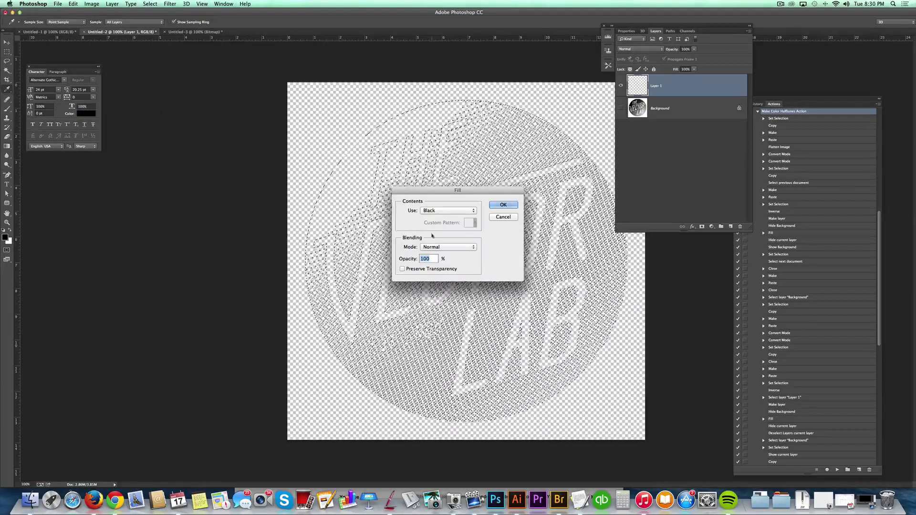
pyautogui.click(442, 176)
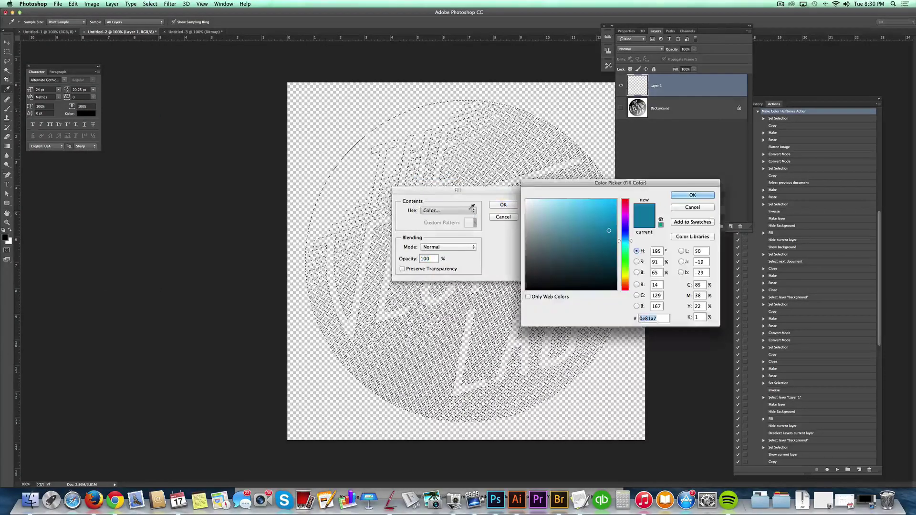
pyautogui.click(612, 220)
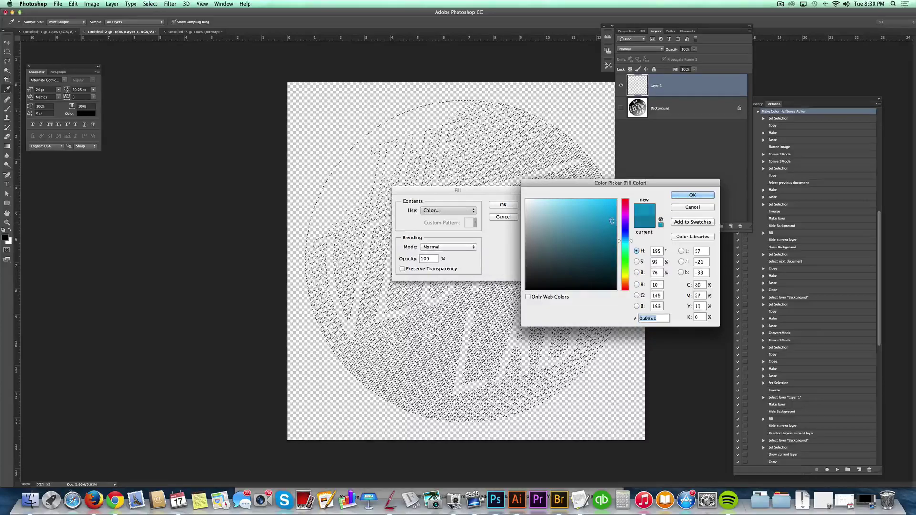
pyautogui.click(690, 195)
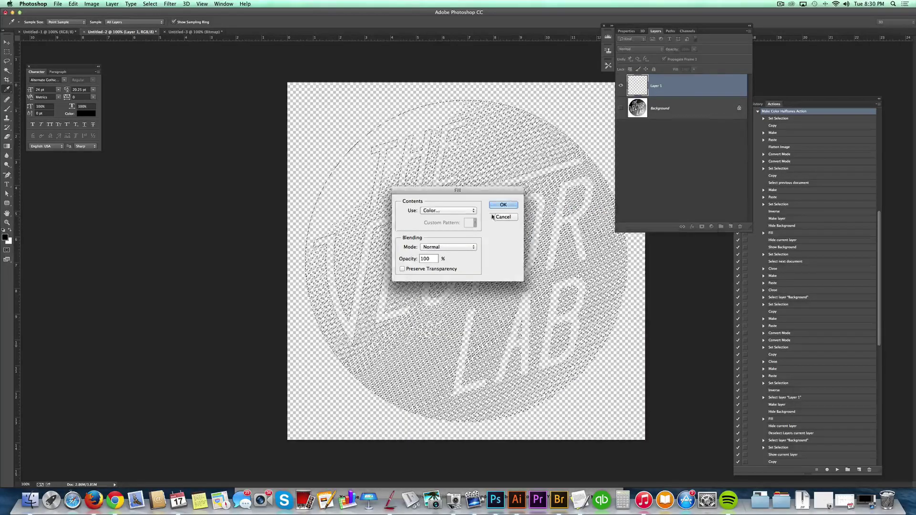
pyautogui.click(503, 205)
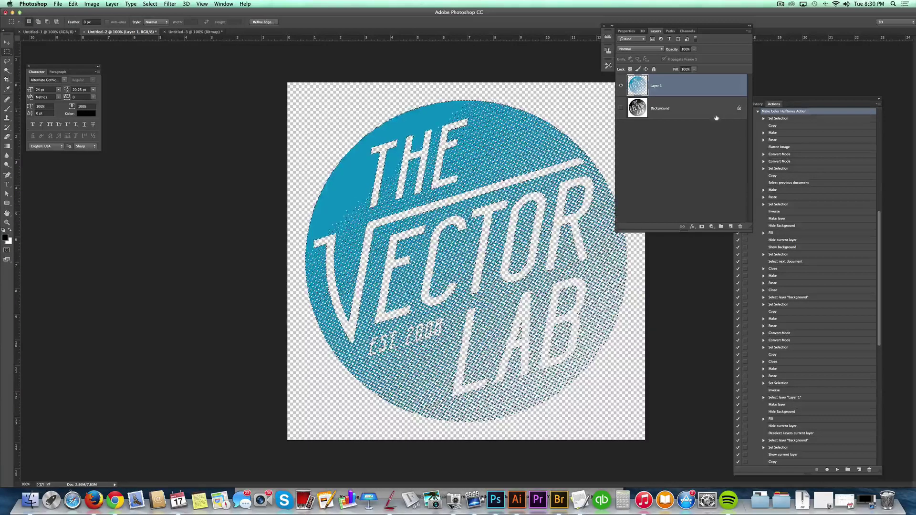
# - Add Layer 2 filled with White under the teal halftone, then close Untitled-2
pyautogui.click(730, 227)
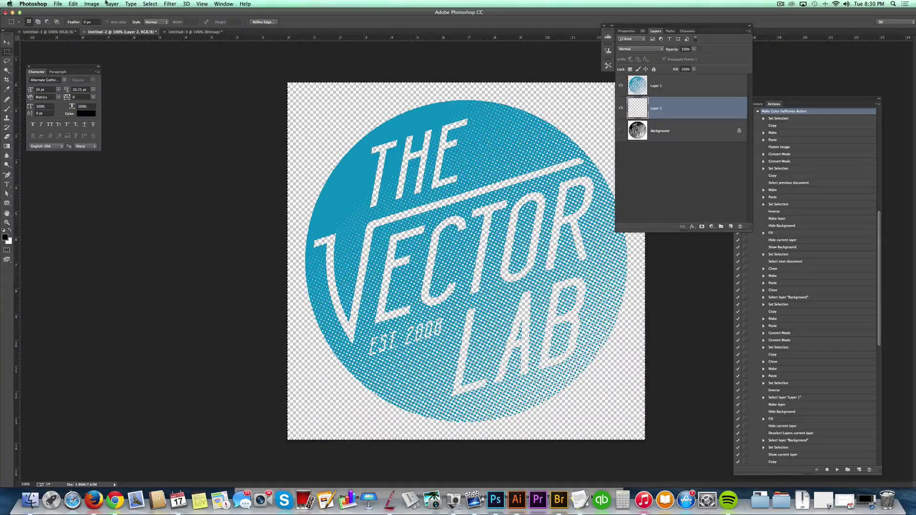
pyautogui.click(74, 4)
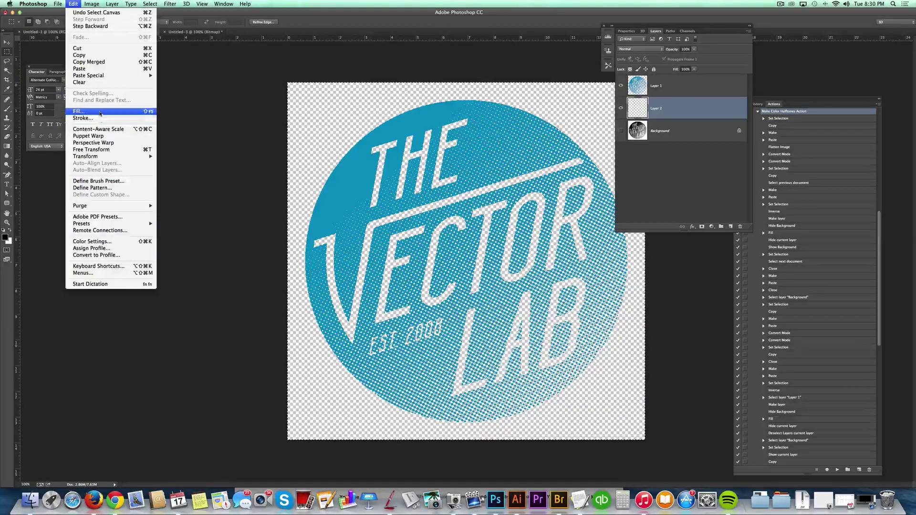
pyautogui.click(78, 112)
pyautogui.click(449, 210)
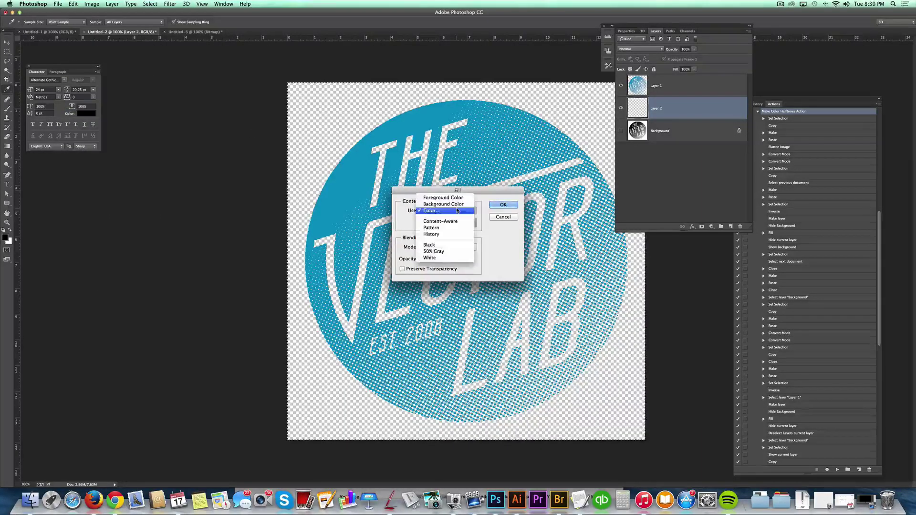
pyautogui.click(456, 260)
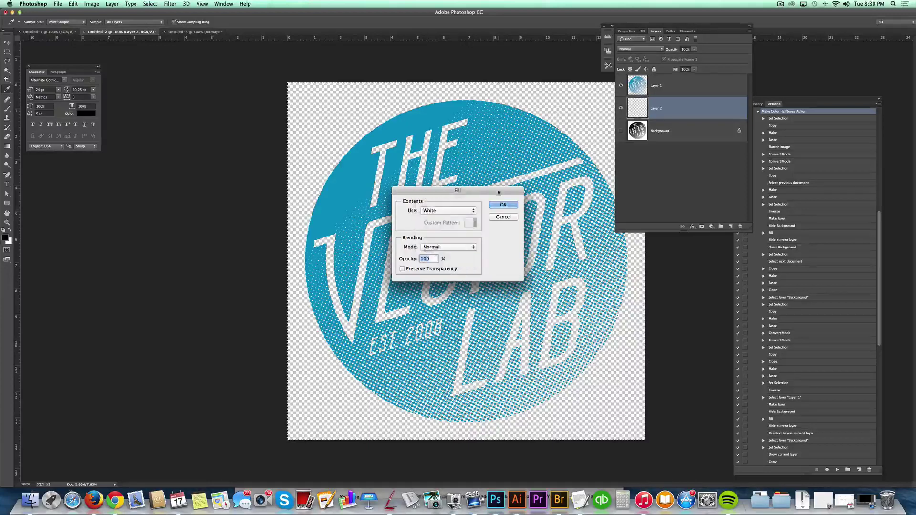
pyautogui.click(498, 205)
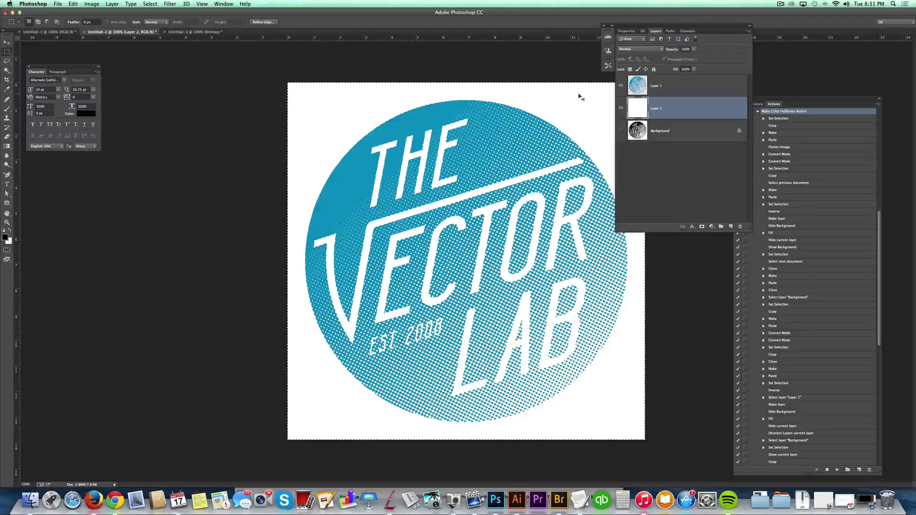
pyautogui.press('super+w')
# - Discard Untitled-2 and Untitled-3 without saving, then reposition the Actions panel's step list
pyautogui.click(426, 159)
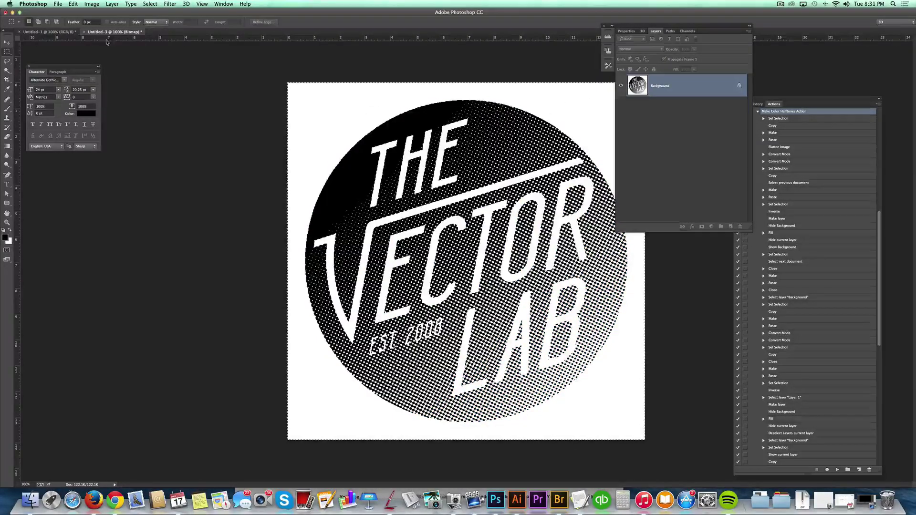
pyautogui.press('super+w')
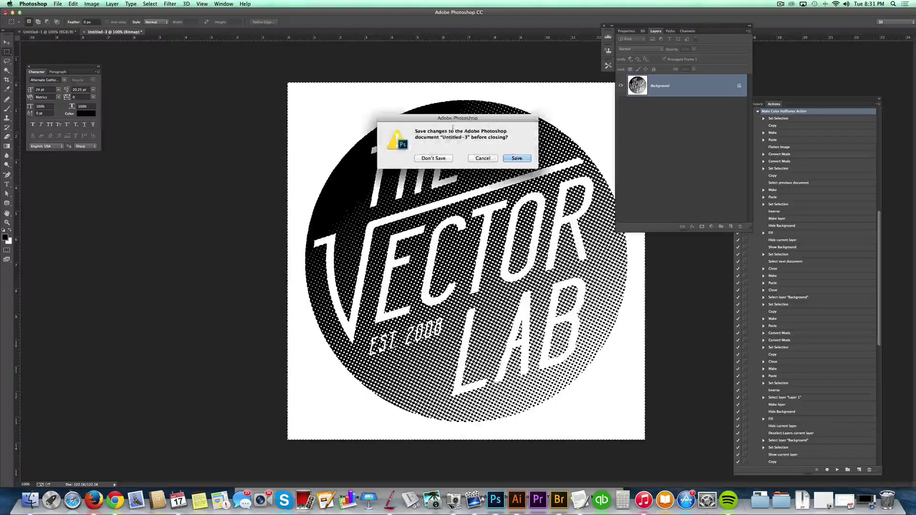
pyautogui.click(430, 156)
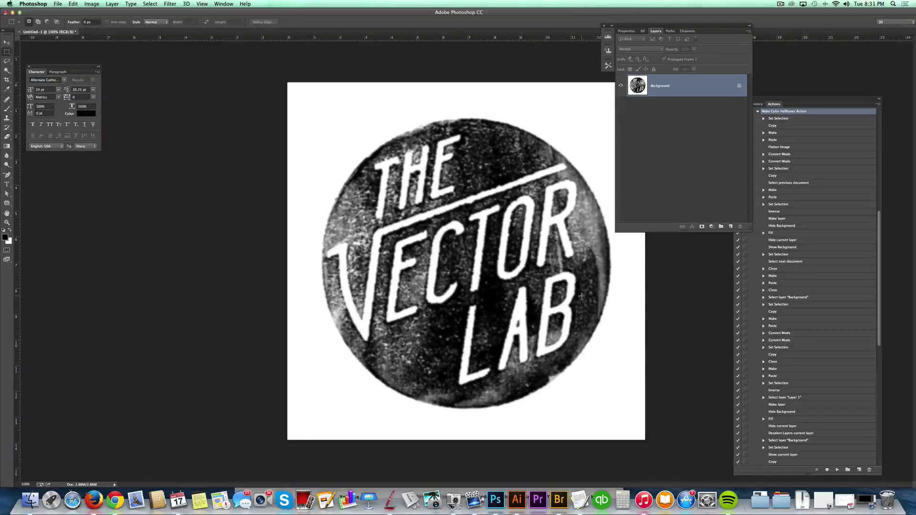
pyautogui.moveTo(796, 112); pyautogui.dragTo(675, 103)
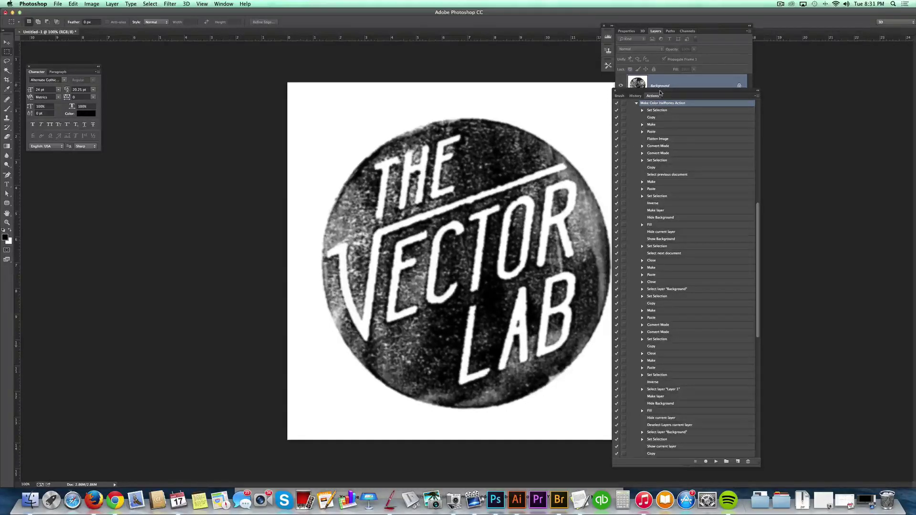
pyautogui.moveTo(660, 93)
pyautogui.mouseDown()
pyautogui.moveTo(733, 96)
pyautogui.moveTo(672, 102)
pyautogui.mouseUp()
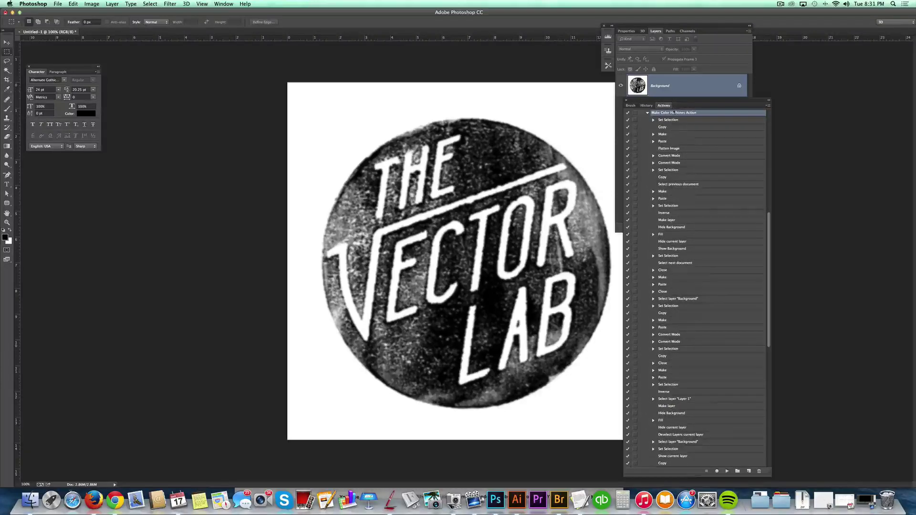
# - Play the Make Color Halftones action and rearrange panels to view the new layers
pyautogui.click(727, 472)
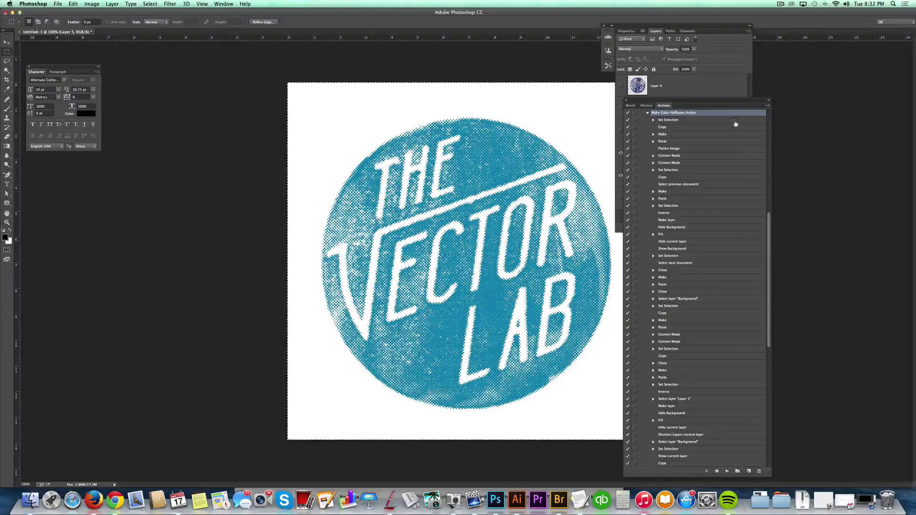
pyautogui.moveTo(701, 101); pyautogui.dragTo(791, 103)
pyautogui.moveTo(715, 31); pyautogui.dragTo(706, 85)
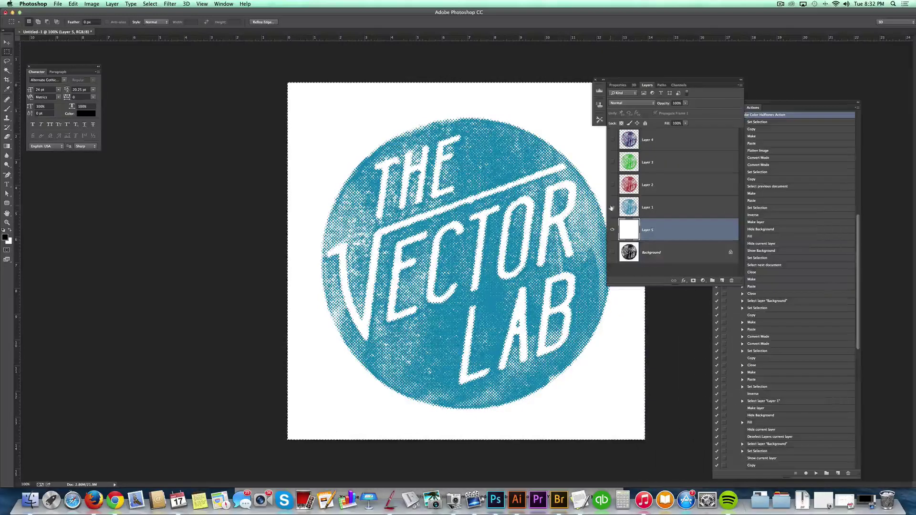
# - Preview the green, blue, teal and red halftone layers individually, ending with teal Layer 1 visible
pyautogui.click(612, 207)
pyautogui.click(612, 162)
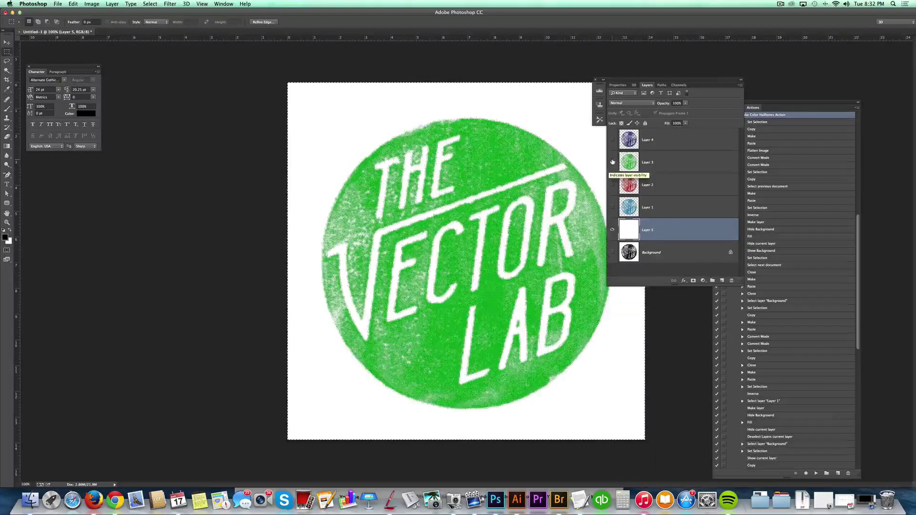
pyautogui.click(612, 162)
pyautogui.click(612, 139)
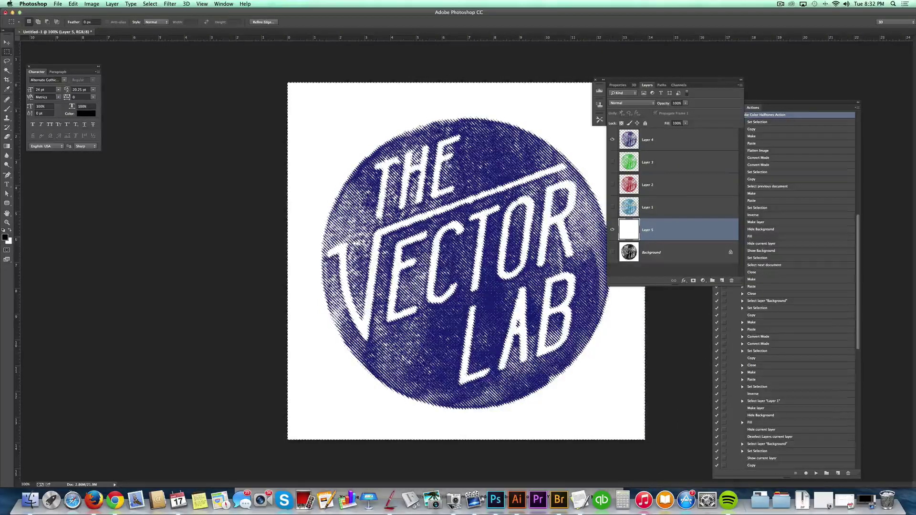
pyautogui.click(612, 139)
pyautogui.click(612, 207)
pyautogui.click(612, 207)
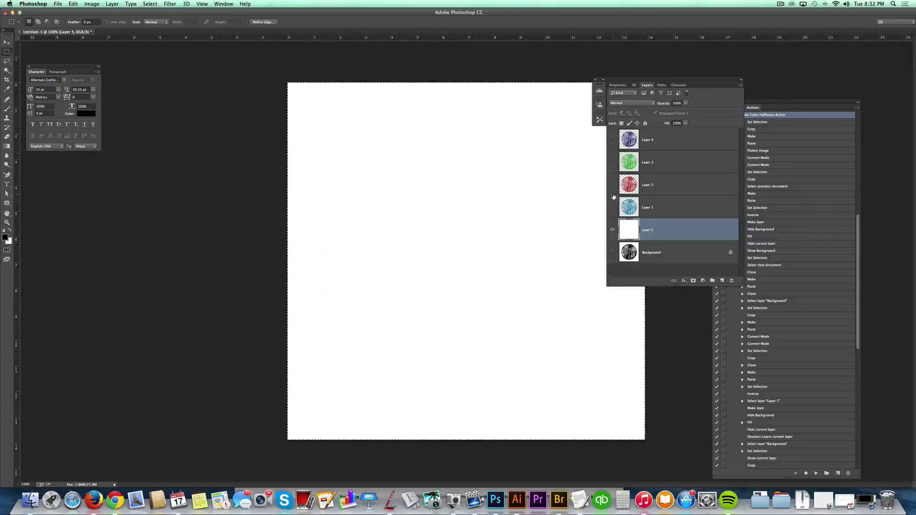
pyautogui.click(612, 184)
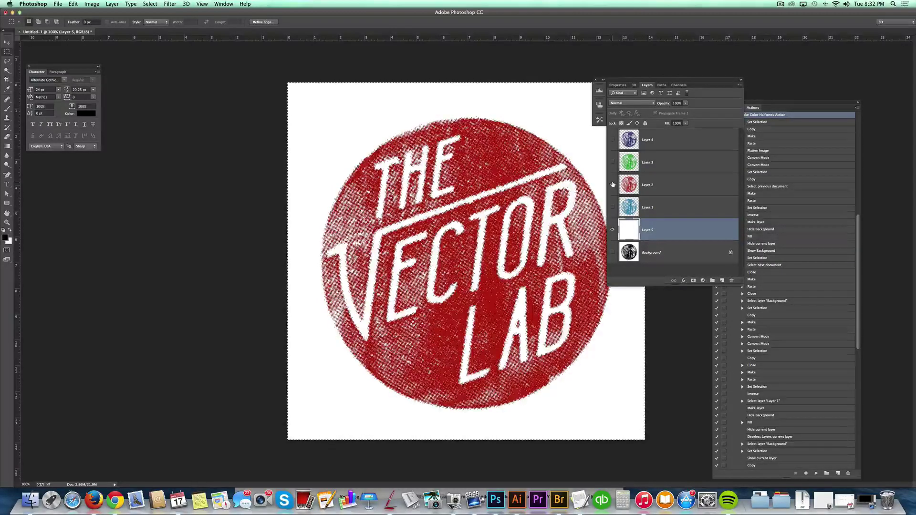
pyautogui.click(612, 185)
pyautogui.click(613, 207)
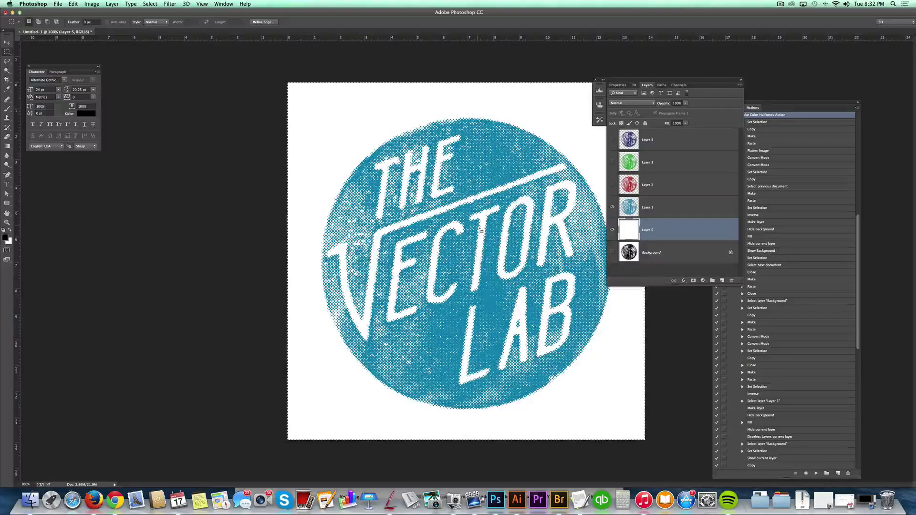